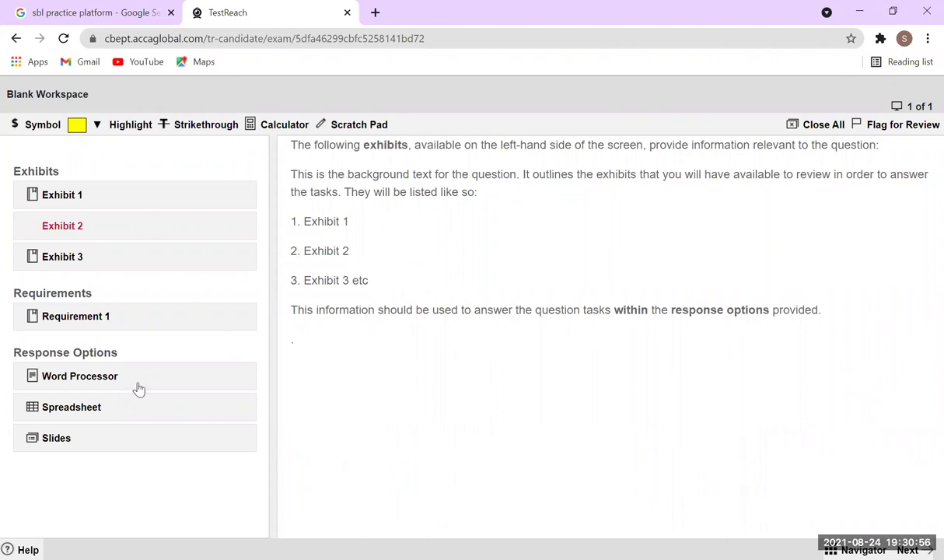
Open the Word Processor response option and enlarge its window to fill the exam workspace.
click(91, 380)
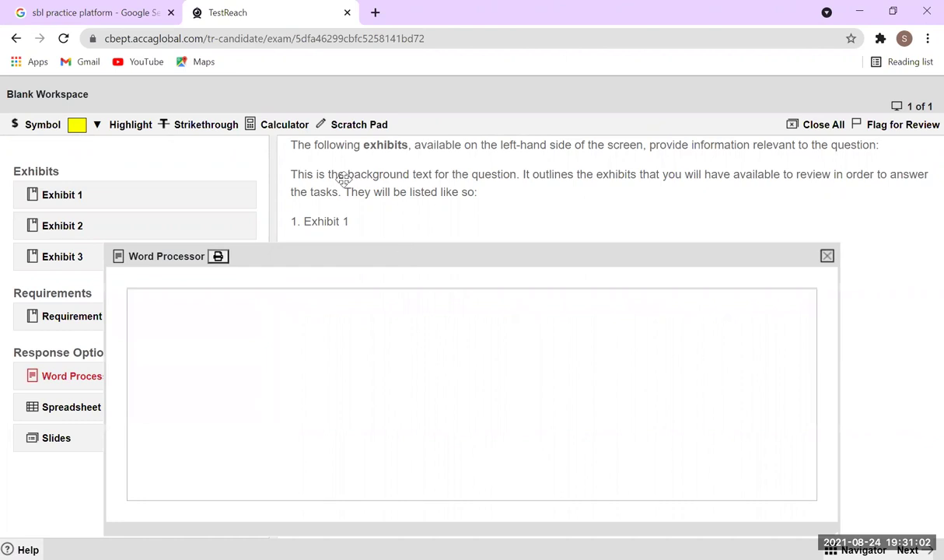
drag(305, 107, 294, 77)
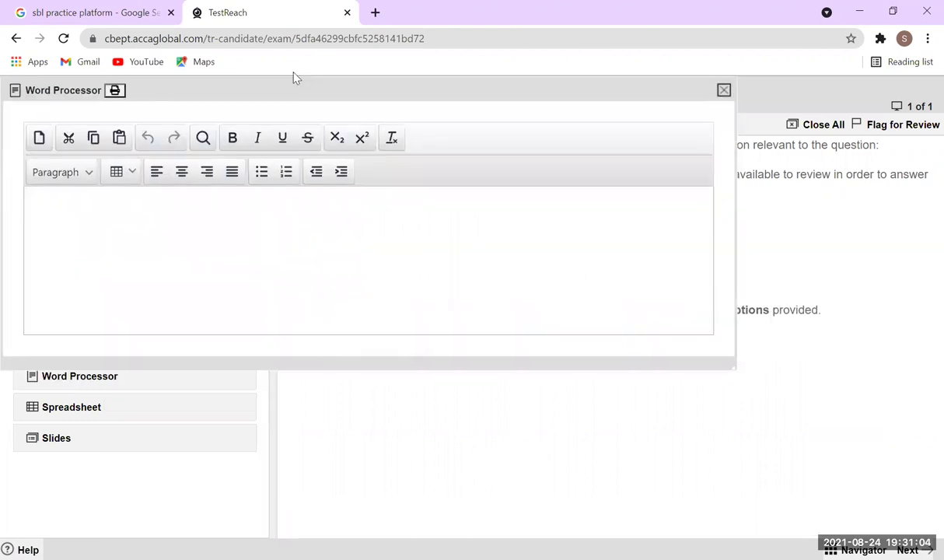
drag(731, 366, 925, 523)
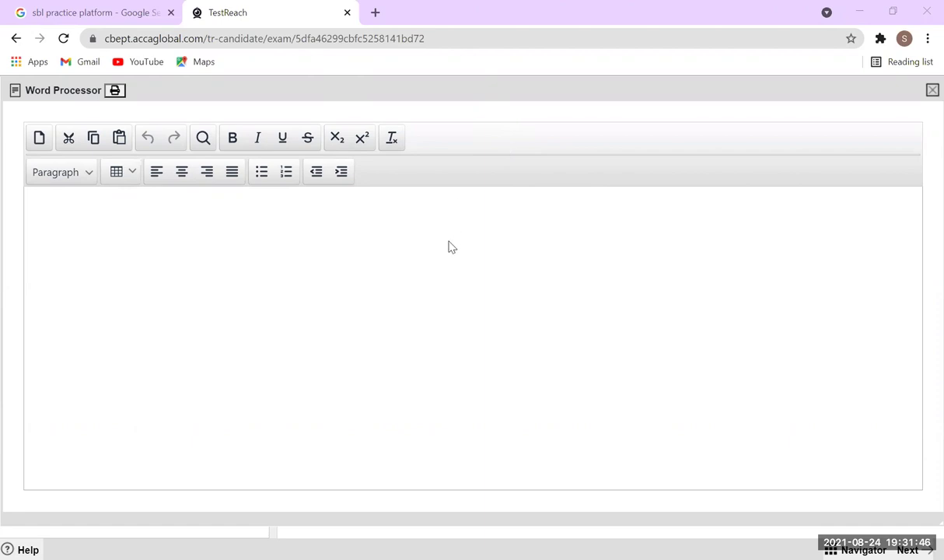
click(410, 227)
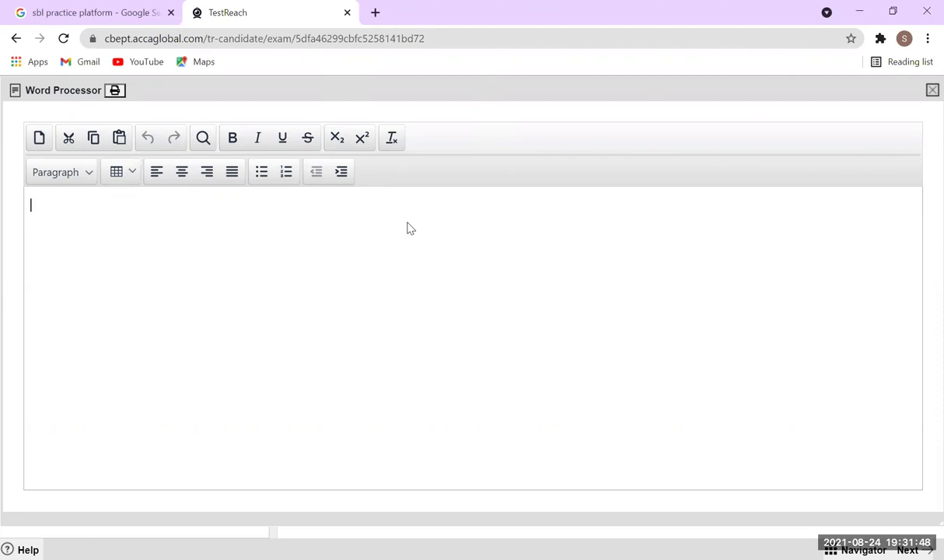
click(183, 173)
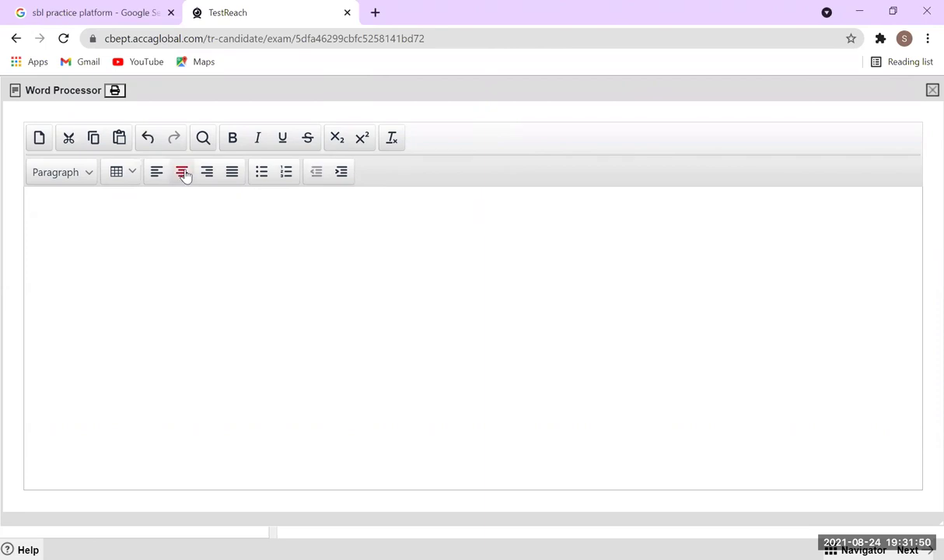
key(ctrl+b)
text(b)
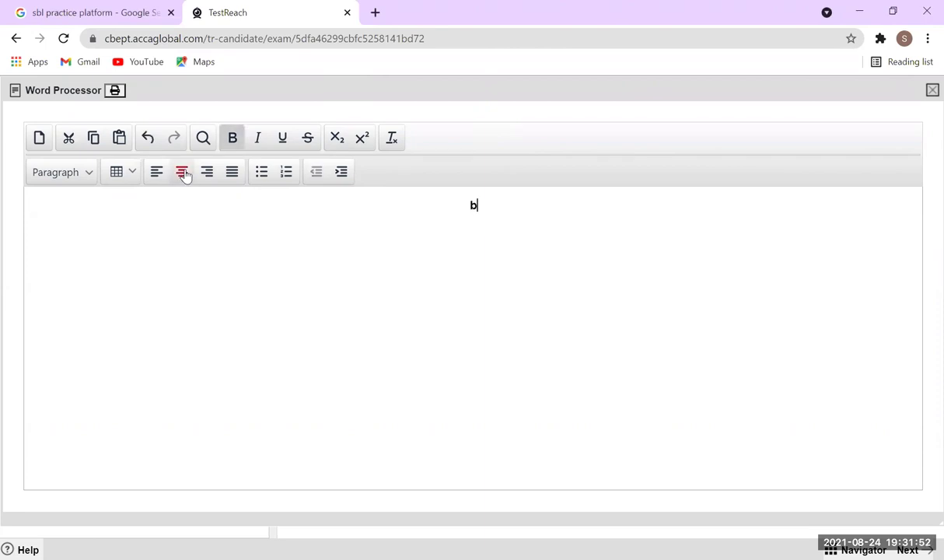
key(BackSpace)
text(BAFNG)
key(BackSpace)
key(BackSpace)
key(BackSpace)
key(BackSpace)
text(FNG)
key(BackSpace)
key(BackSpace)
key(BackSpace)
text(N)
key(BackSpace)
text(IIN)
text(G)
key(BackSpace)
key(BackSpace)
key(BackSpace)
key(BackSpace)
text(ING)
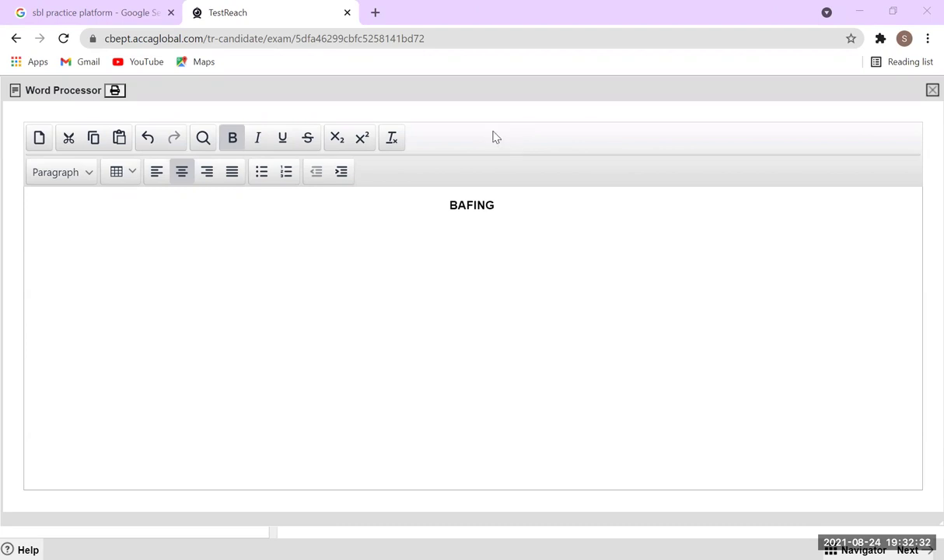
click(466, 206)
key(BackSpace)
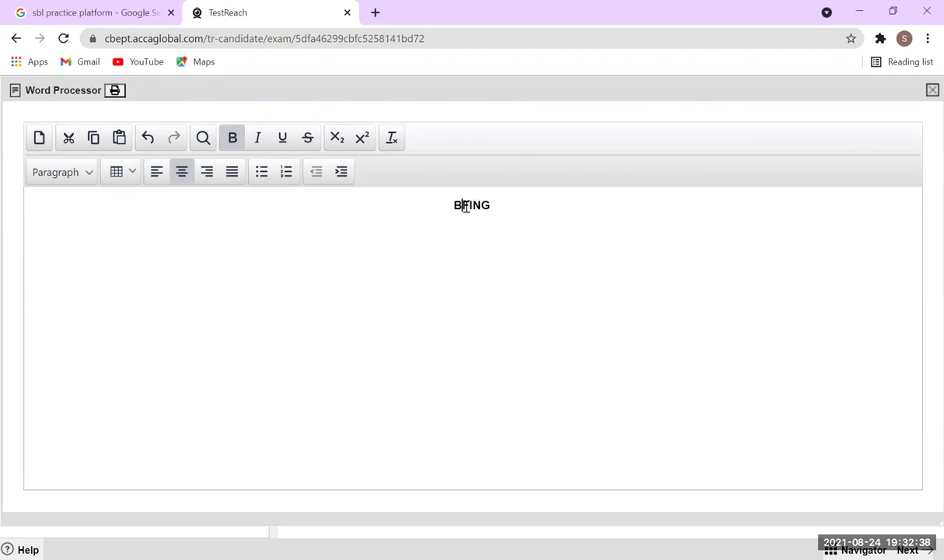
key(BackSpace)
key(Delete)
key(Delete)
key(Delete)
key(Delete)
text(b)
key(ctrl+z)
text(B)
key(BackSpace)
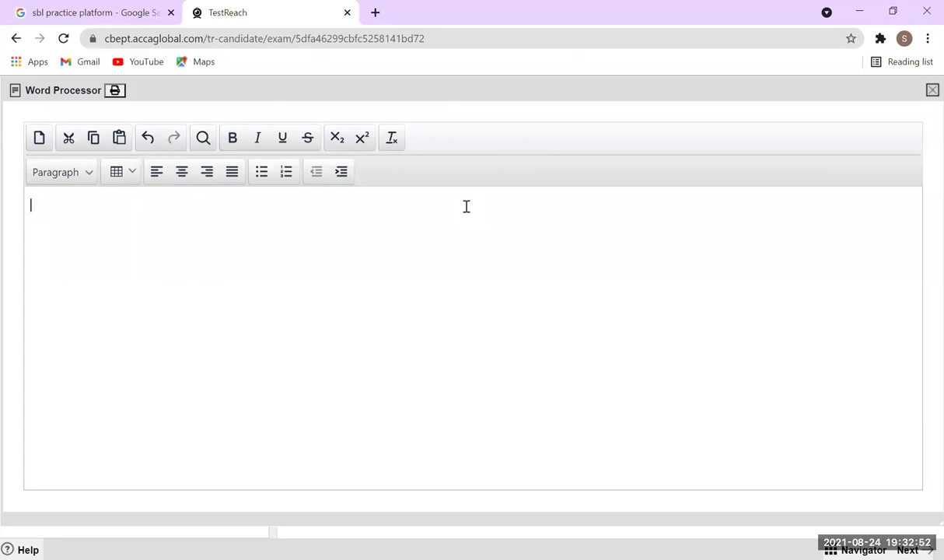
Add the centred bold heading "BRIEFING PAPER" at the start of the document, followed by a new line.
click(185, 173)
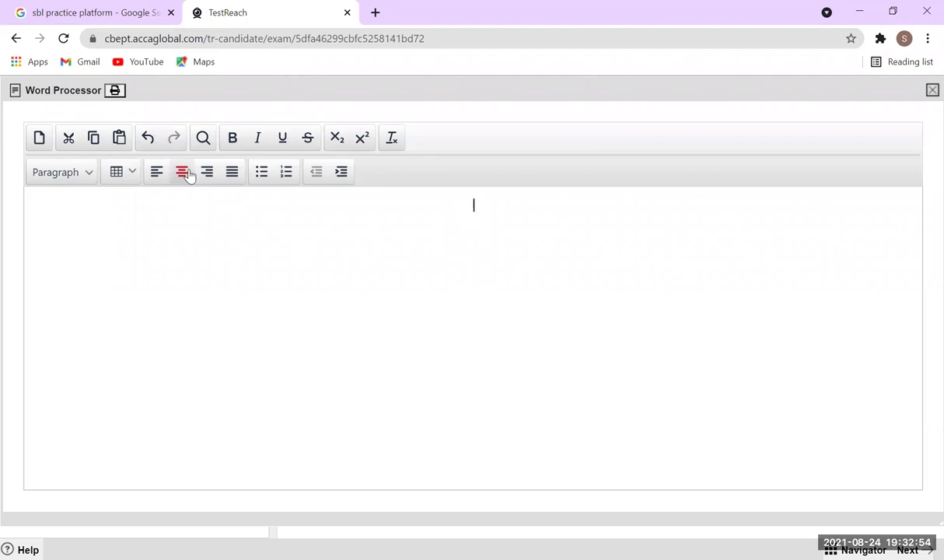
key(ctrl+b)
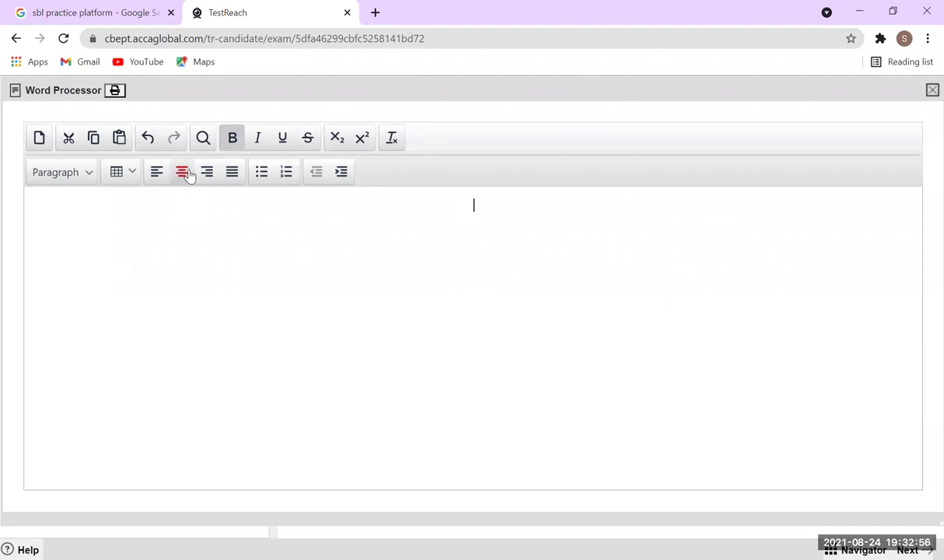
text(BRIEFING)
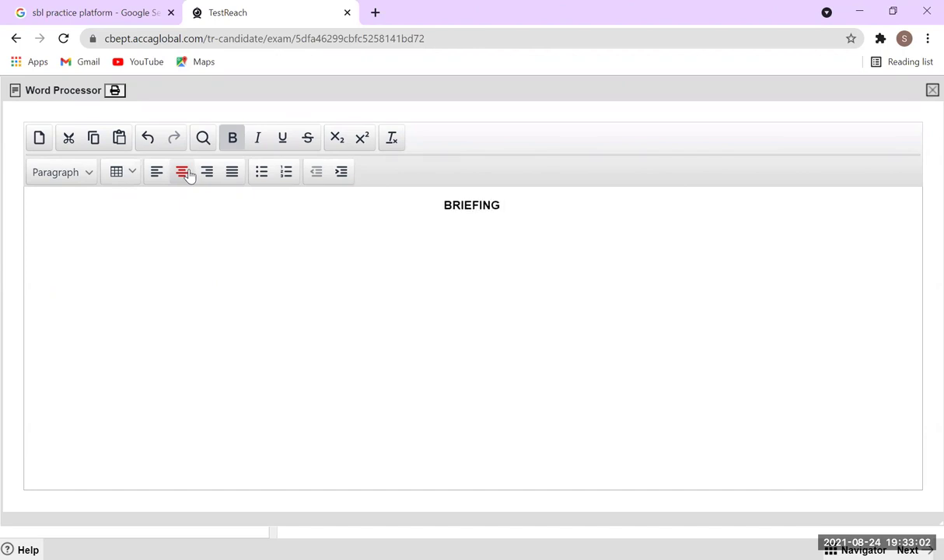
text( PAO)
key(BackSpace)
text(P)
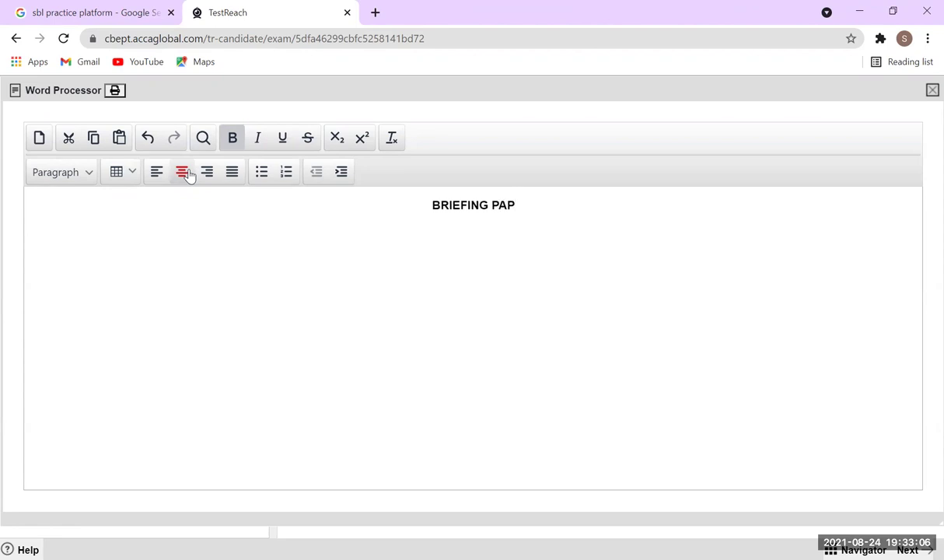
text(ER)
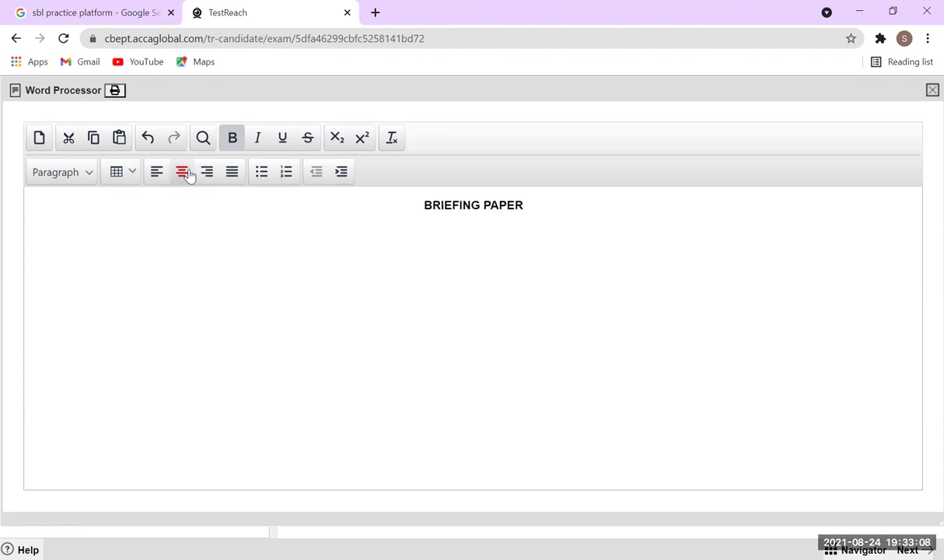
key(Return)
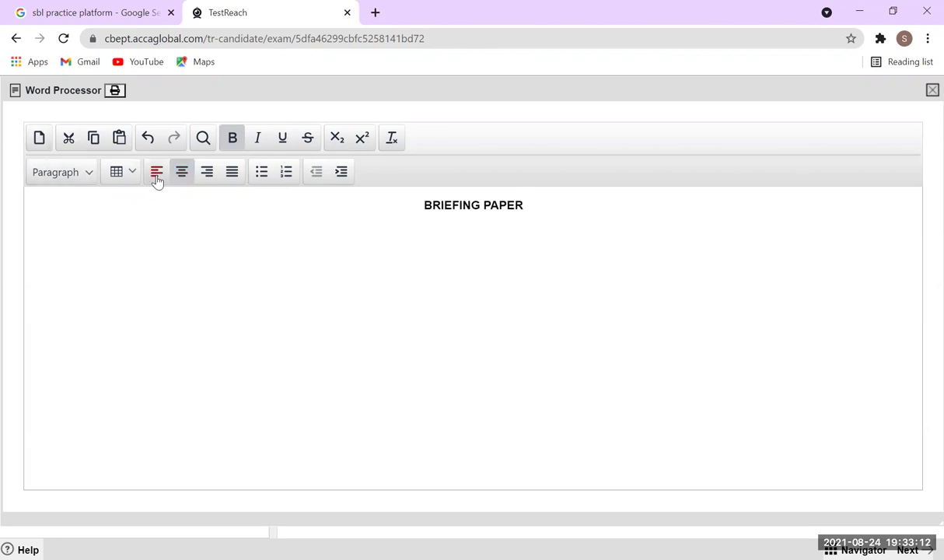
Add the left-aligned bold addressee line "FAO : BOARD OF DIRECTORS" under the heading.
click(157, 178)
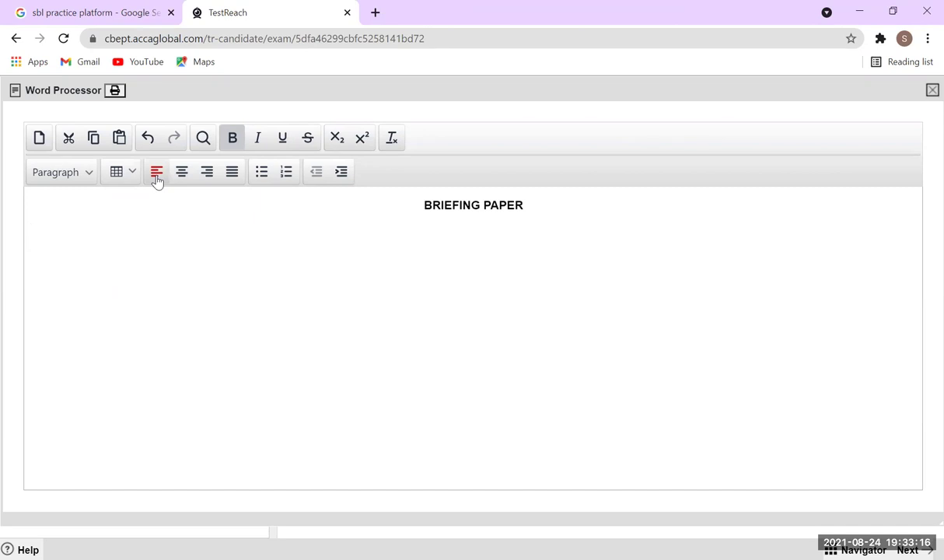
text(FA:)
key(Left)
text(O)
key(Right)
text(BOARD OF DIRECTORS)
key(Return)
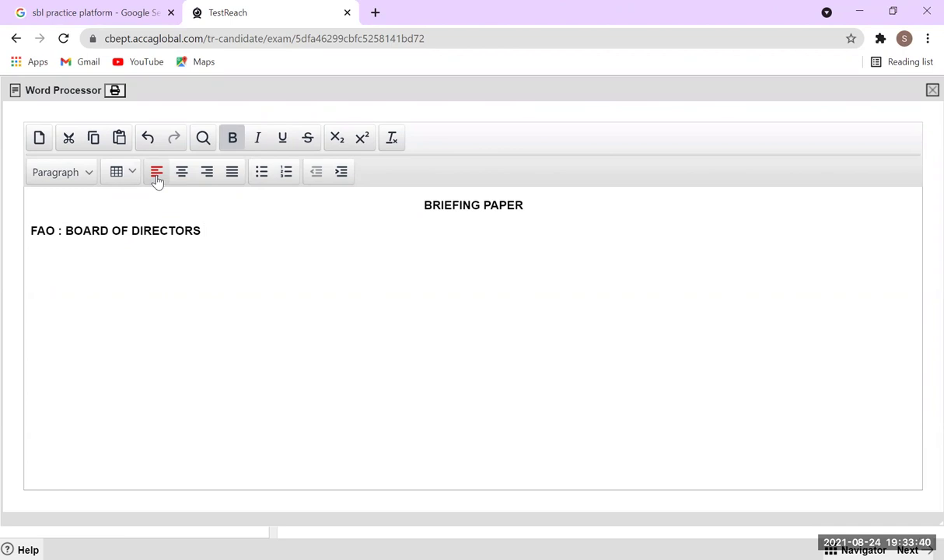
Add a "FROM:" line with the consultant's name, looked up in COFOLD COMPANY.pdf in PDF Annotator.
text(FROM:)
click(156, 172)
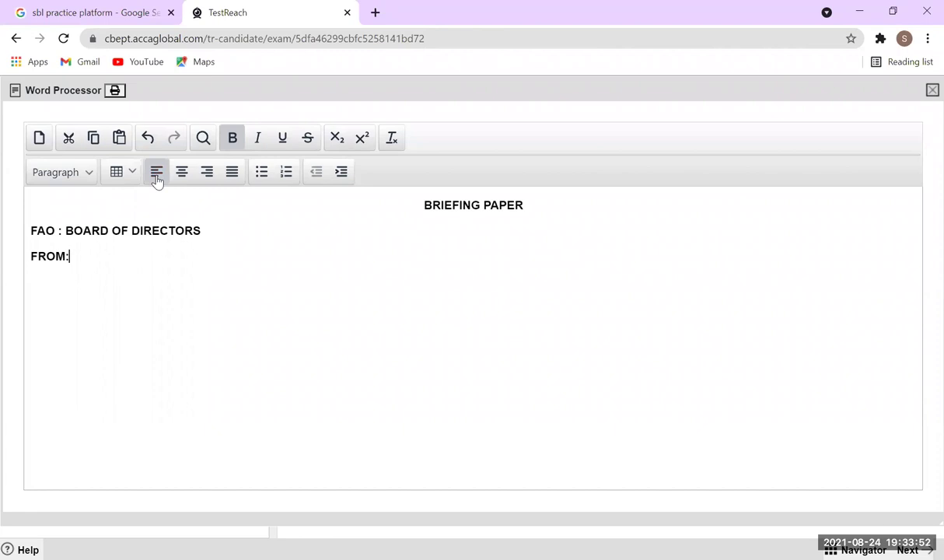
key(alt+Tab)
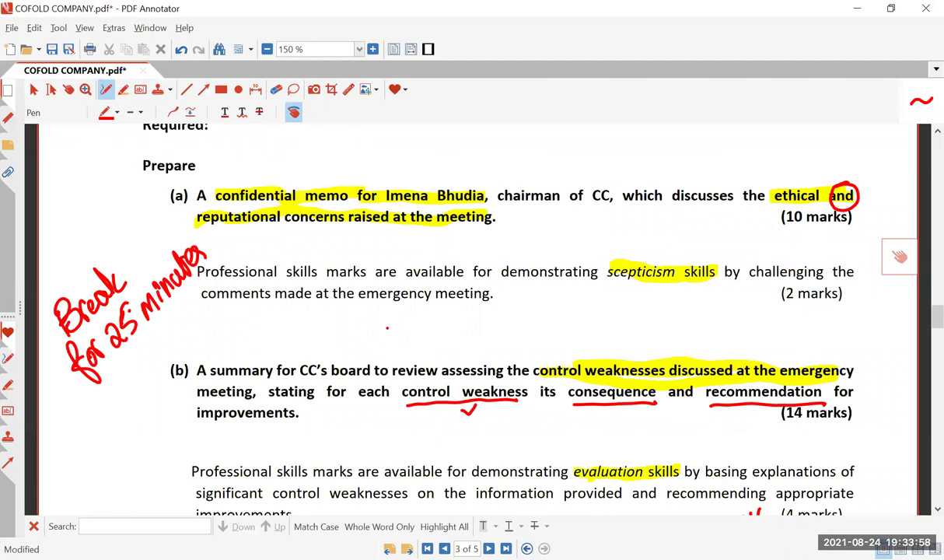
scroll(387, 327, up, 1)
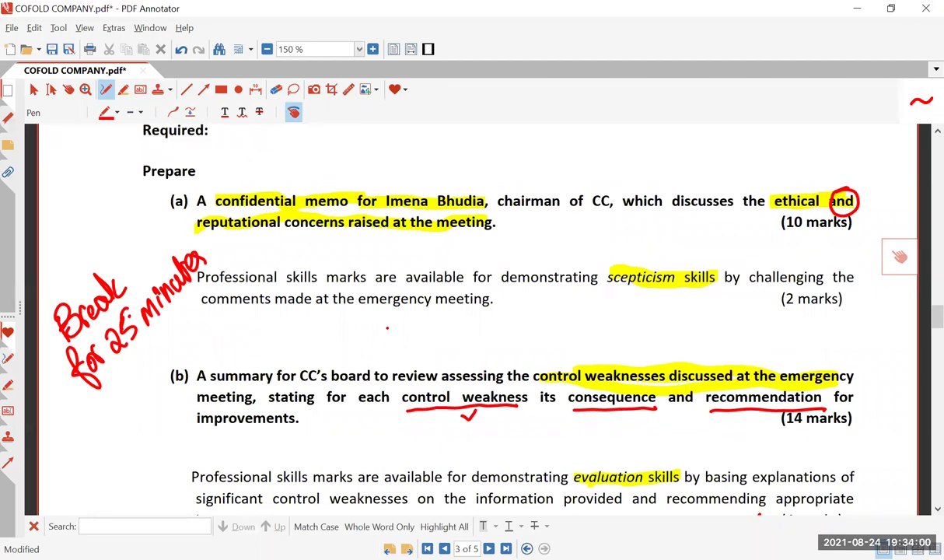
scroll(387, 327, up, 5)
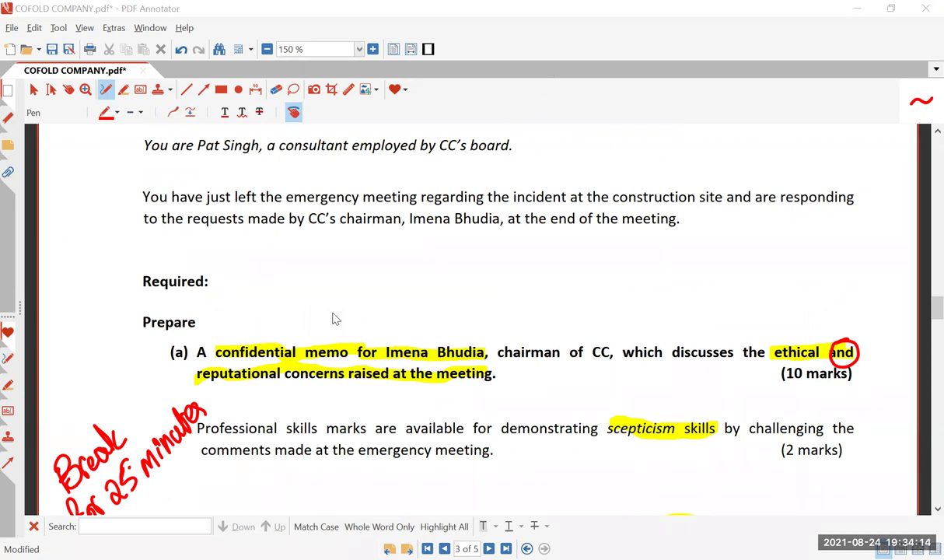
key(alt+Tab)
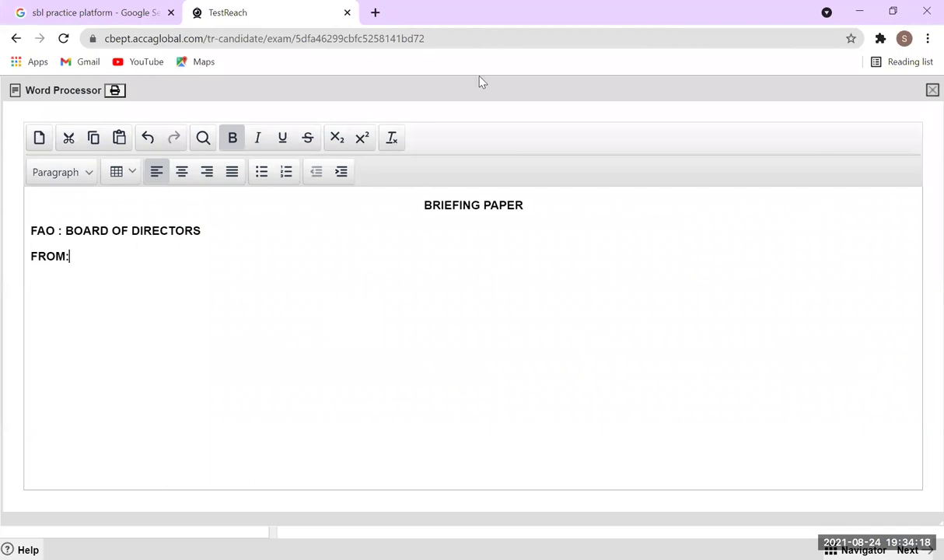
text(PPAT SINGH)
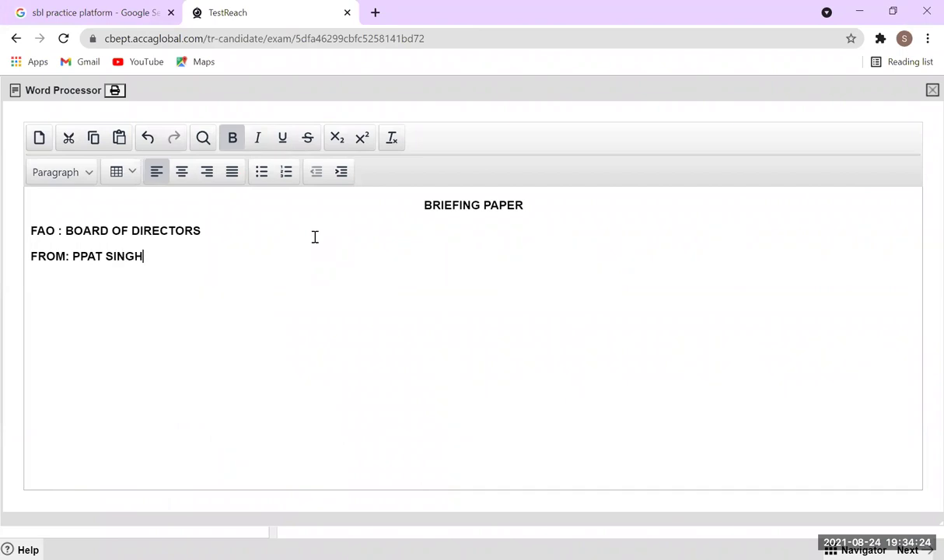
Add the line "SUBJECT: CONTRACT FOR ROAD CONSTRUCTION" below the FROM line.
key(Return)
text(SUBJECT)
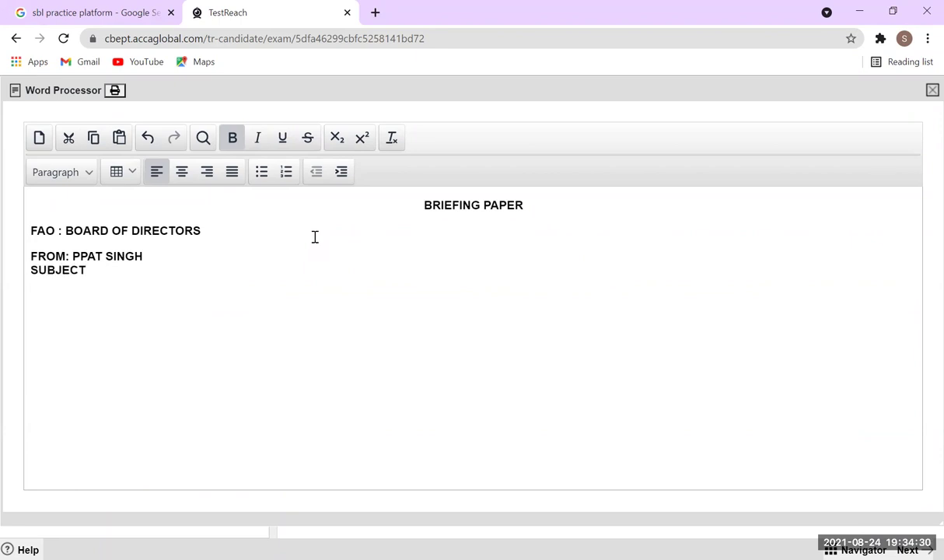
text(: CONTRACT )
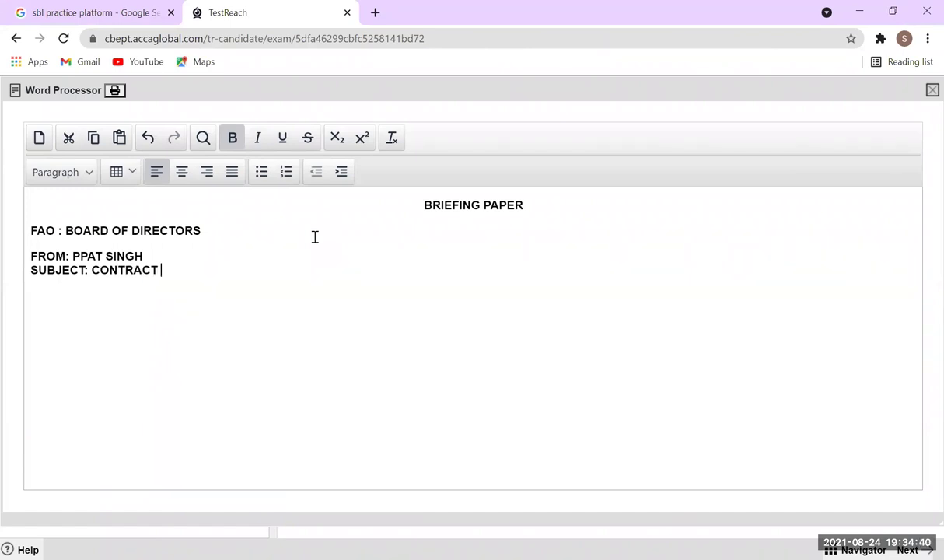
text(FOR ROA)
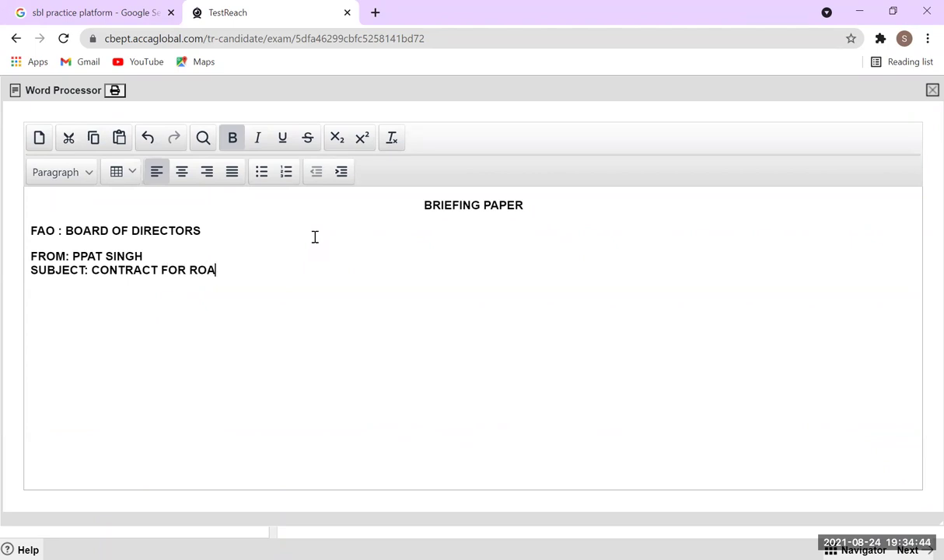
text(D CONSTRUCTION)
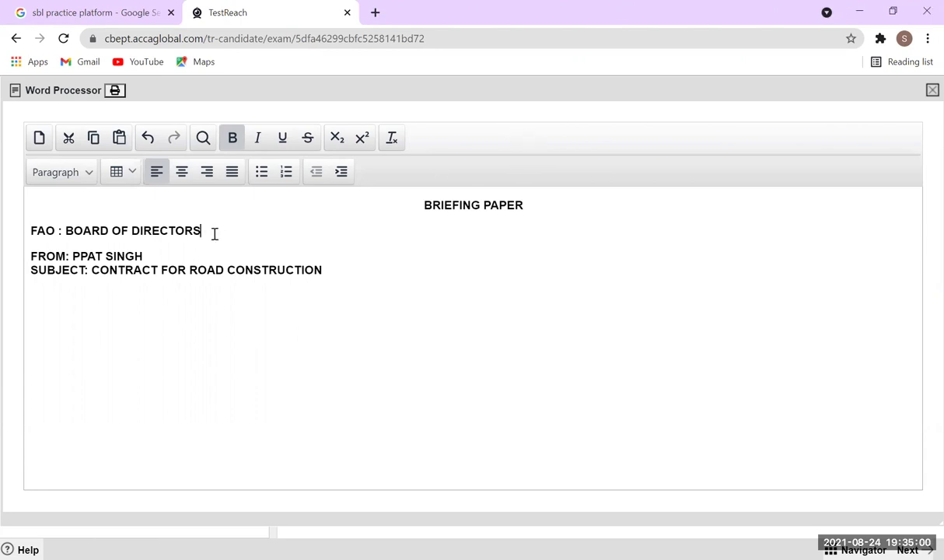
Separate the SUBJECT line from the FROM line with a paragraph break.
key(Down)
key(Down)
key(End)
key(Up)
key(Return)
key(Down)
key(Right)
key(Up)
key(Up)
key(Up)
key(Down)
key(Left)
key(Left)
key(Right)
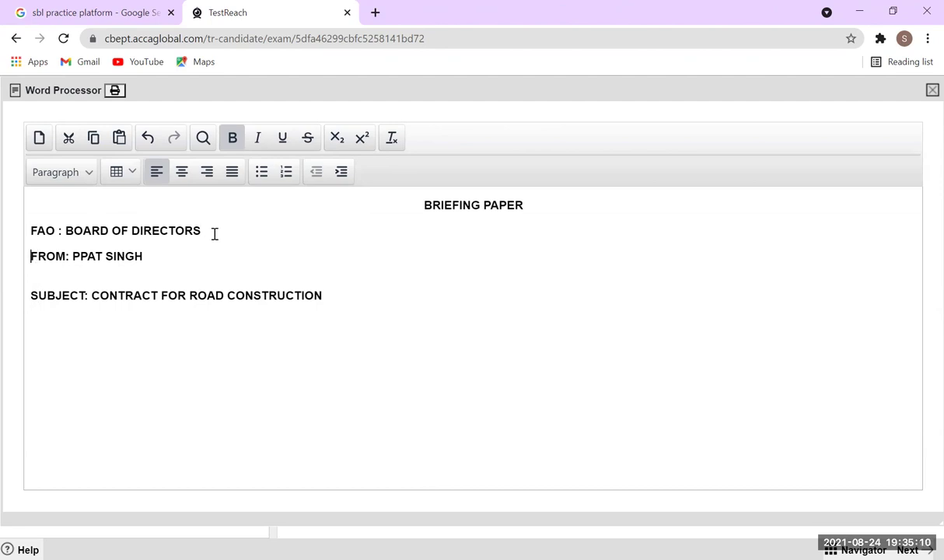
key(Return)
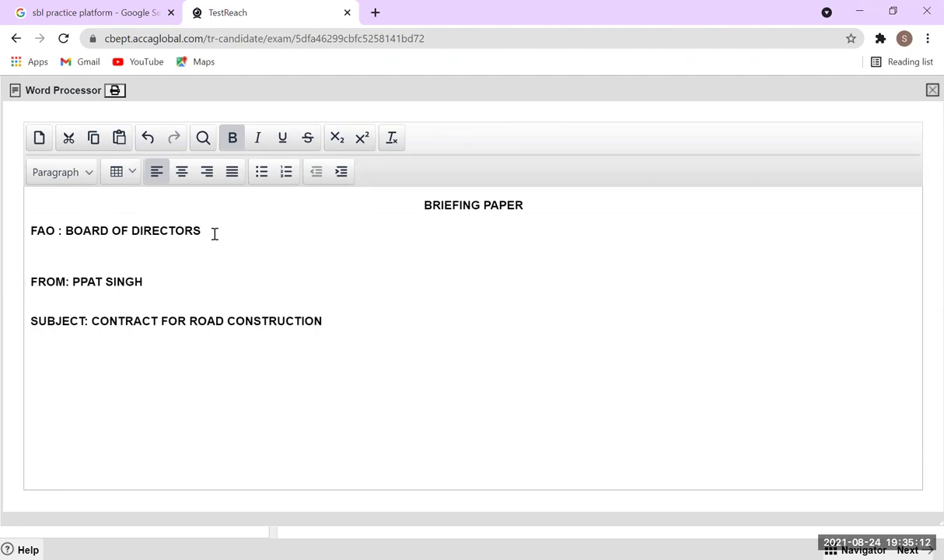
key(BackSpace)
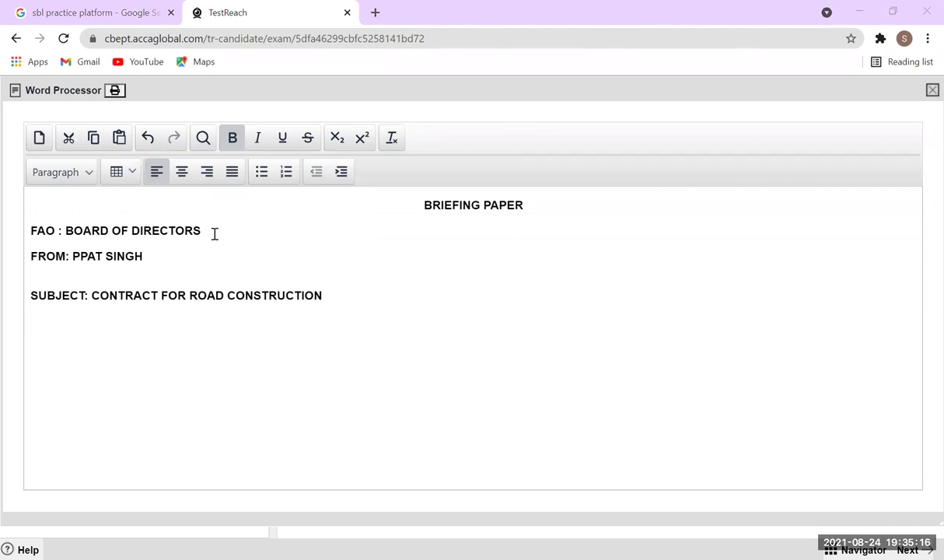
Extend the subject with "IN BETAL" and add the line "DATE:DD-MM-YY" below it.
click(357, 302)
text(IN BET)
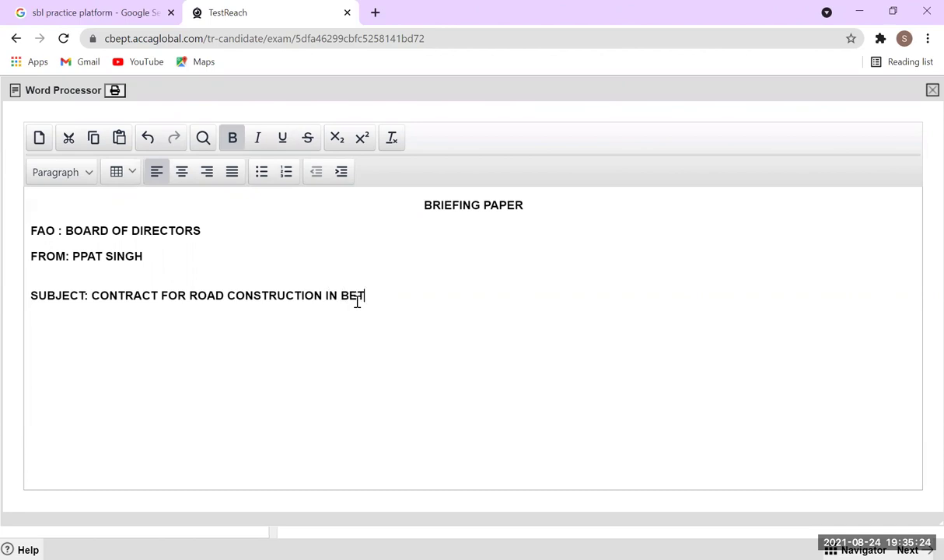
text(AL)
key(Return)
text(DATE:)
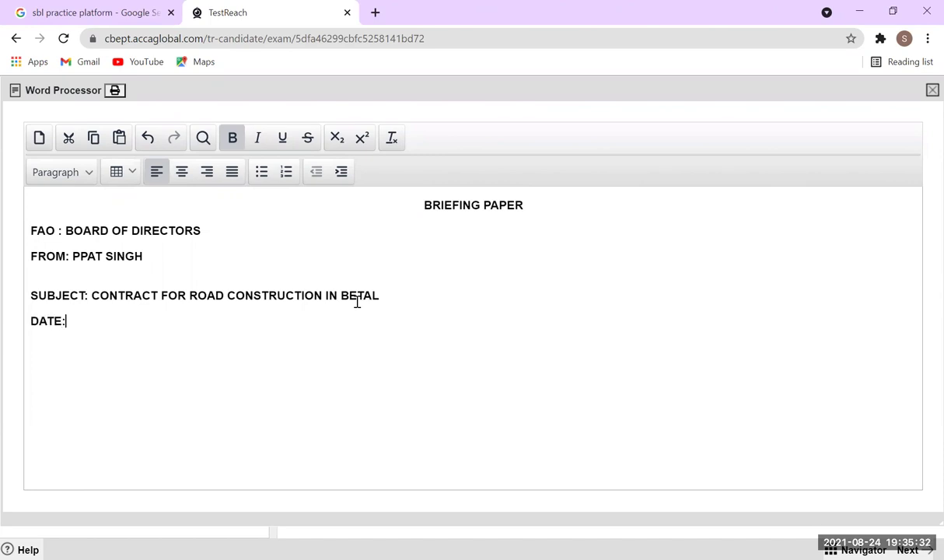
text(DD-MM-YY)
key(Return)
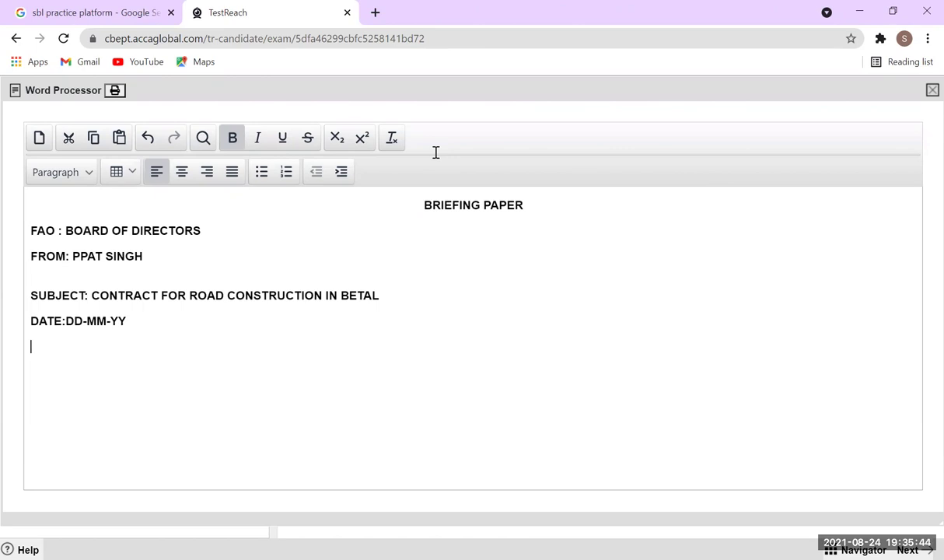
Review the required tasks in COFOLD COMPANY.pdf in PDF Annotator and return to the briefing paper in TestReach.
key(alt+Tab)
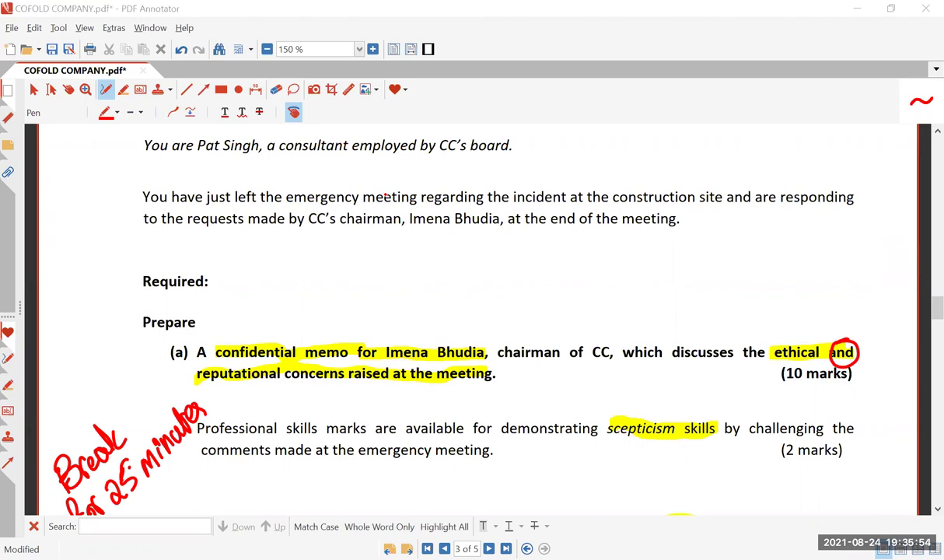
key(alt+Tab)
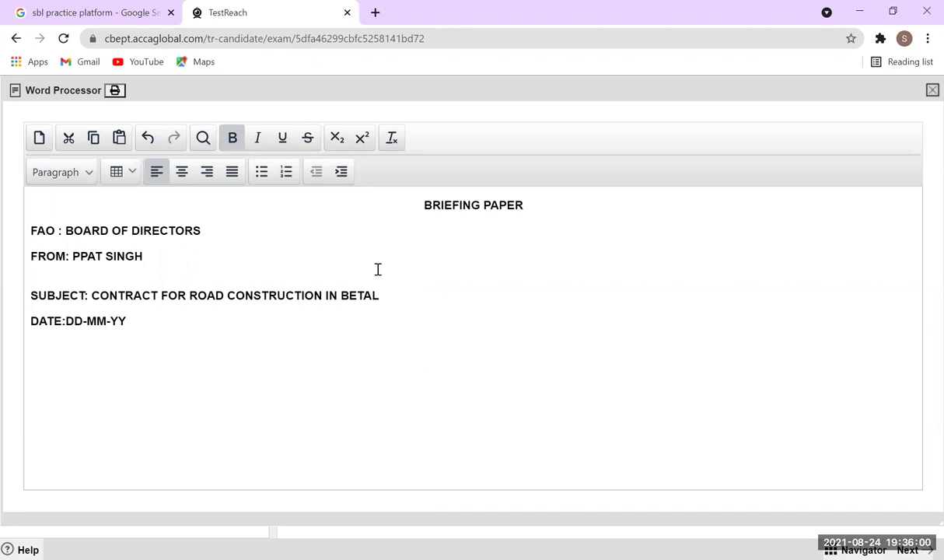
Begin the introduction below the DATE line with "This brefing paper highlights the financial".
text(T)
text(H)
key(BackSpace)
text(his brefing pape)
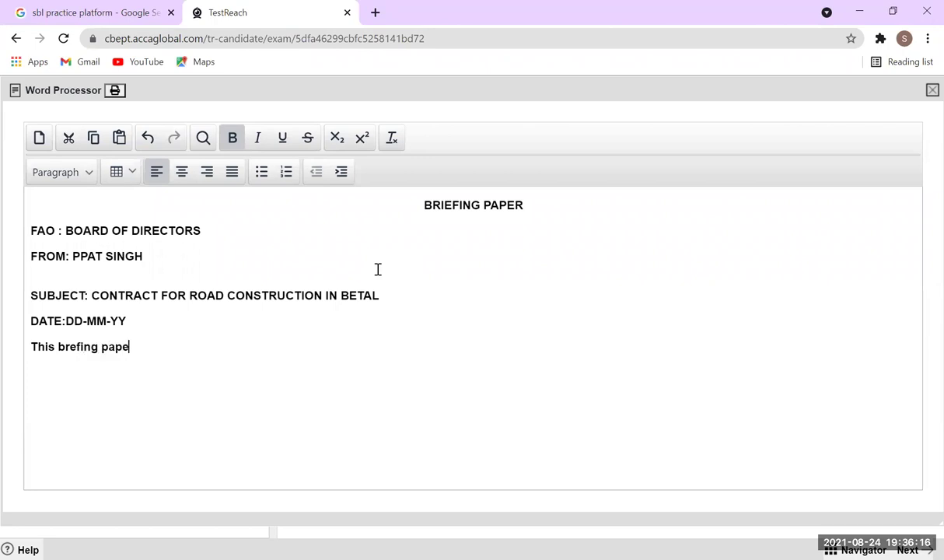
text(r highlights )
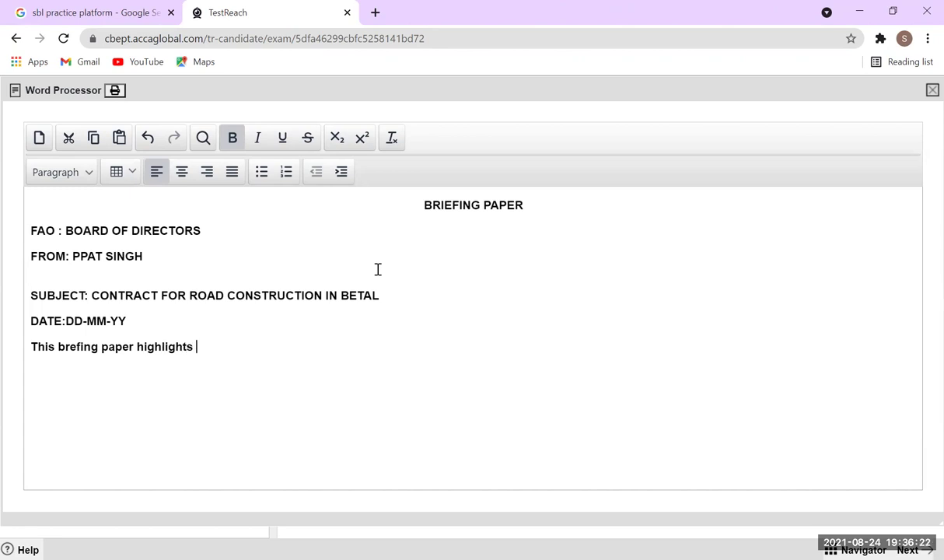
text(the financial)
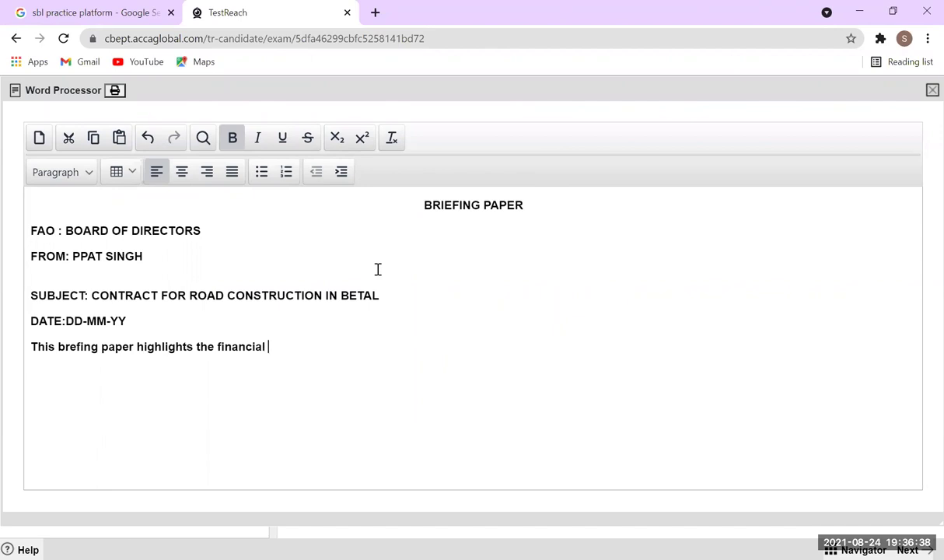
key(shift+Home)
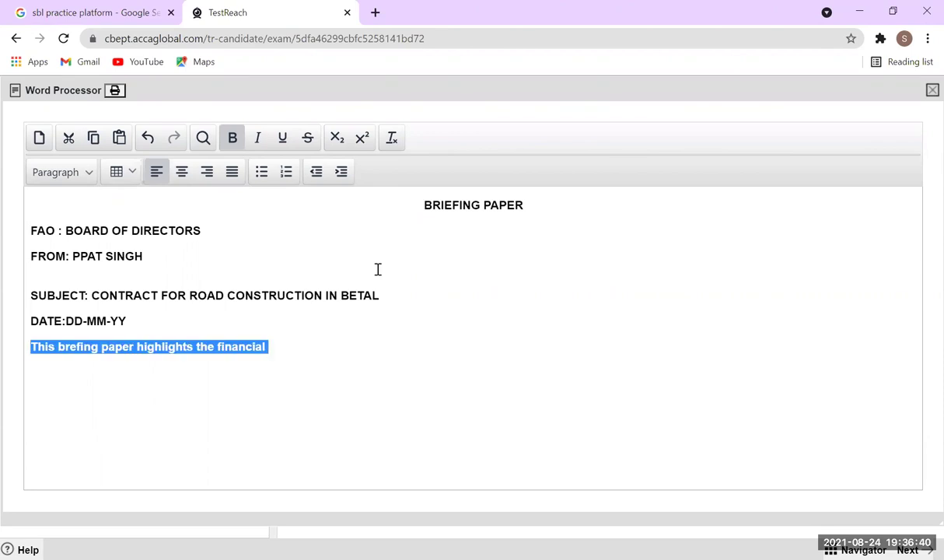
key(shift+Up)
key(shift+Up)
key(shift+Up)
key(shift+Up)
key(shift+Up)
key(shift+Down)
key(shift+Down)
key(shift+Left)
key(shift+Left)
key(shift+Left)
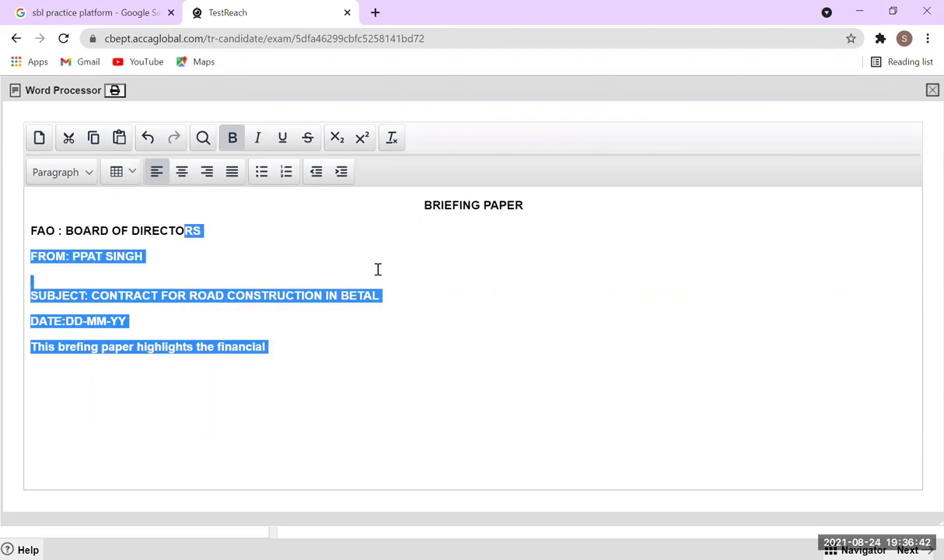
key(shift+Left)
key(shift+Left)
key(shift+Left)
key(shift+Left)
key(shift+Left)
key(shift+Left)
key(shift+Left)
key(shift+Left)
key(shift+Left)
key(shift+Left)
key(shift+Left)
key(shift+Left)
key(shift+Left)
key(shift+Left)
key(shift+Left)
key(shift+Left)
key(shift+Left)
key(shift+Left)
key(shift+Left)
key(shift+Left)
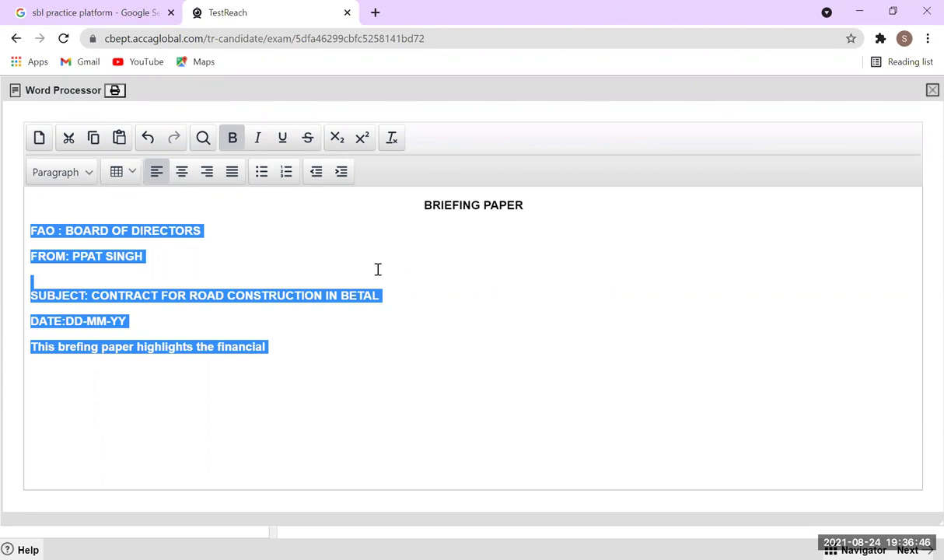
key(Up)
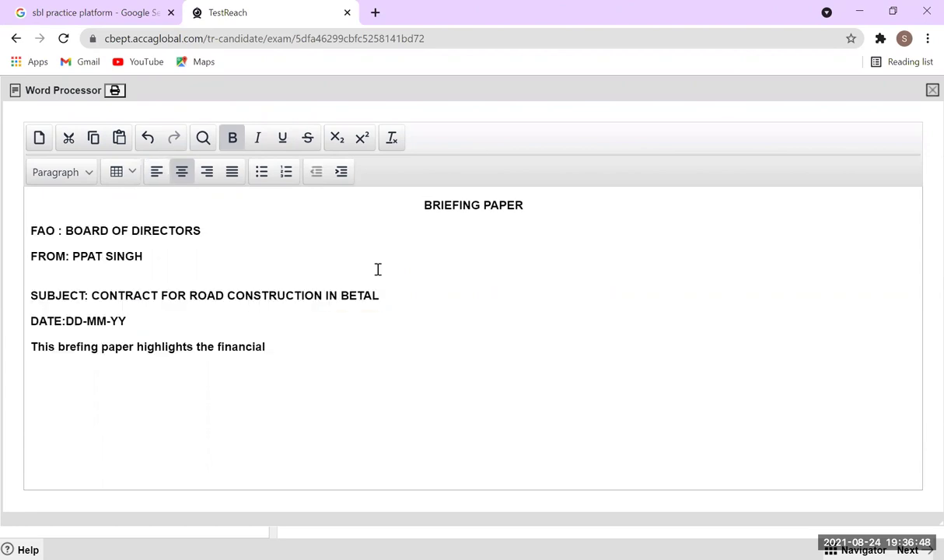
Delete the text of the FAO line beneath the BRIEFING PAPER title, keeping the empty line.
click(202, 230)
key(BackSpace)
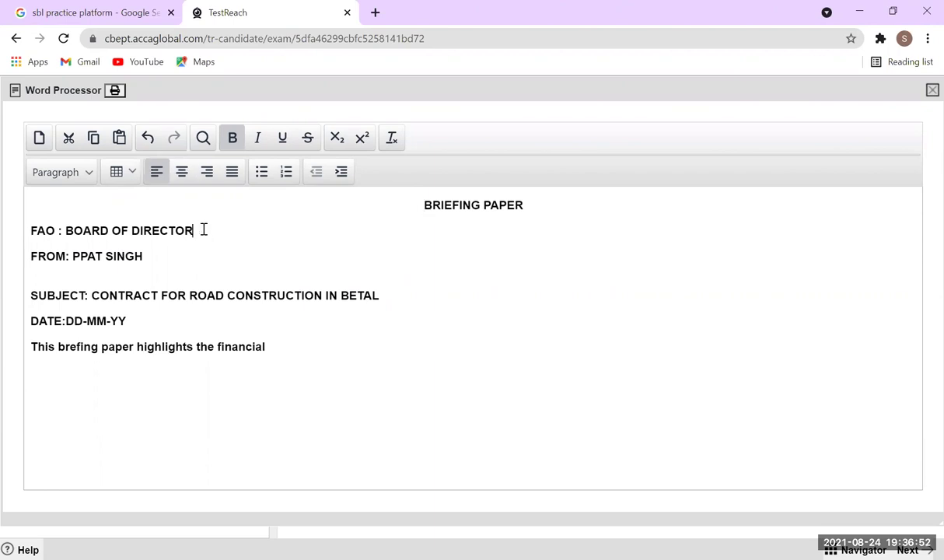
key(BackSpace)
key(BackSpace)
key(BackSpace)
key(BackSpace)
key(BackSpace)
key(BackSpace)
key(BackSpace)
key(BackSpace)
key(BackSpace)
key(BackSpace)
key(BackSpace)
key(BackSpace)
key(BackSpace)
key(BackSpace)
key(BackSpace)
key(BackSpace)
key(BackSpace)
key(BackSpace)
key(BackSpace)
key(BackSpace)
key(BackSpace)
key(BackSpace)
key(BackSpace)
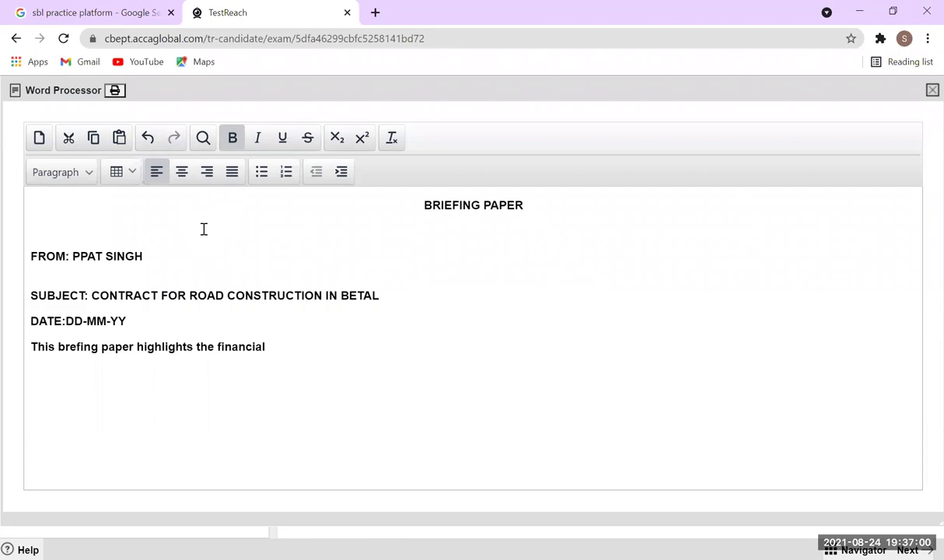
Check the addressee in COFOLD COMPANY.pdf in PDF Annotator, and in TestReach fill the empty line under the title with "TO: I/B , CHAIRMAN CC".
key(alt+Tab)
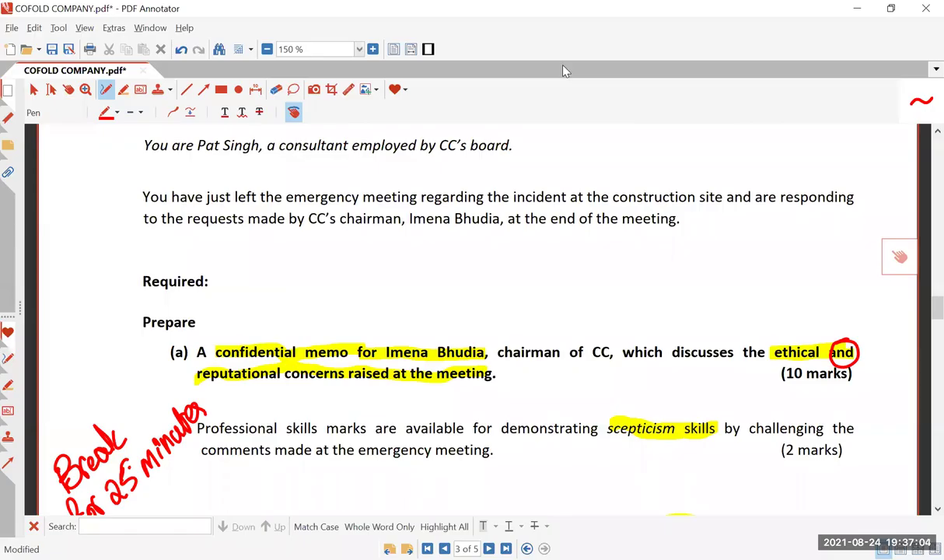
key(alt+Tab)
text(o)
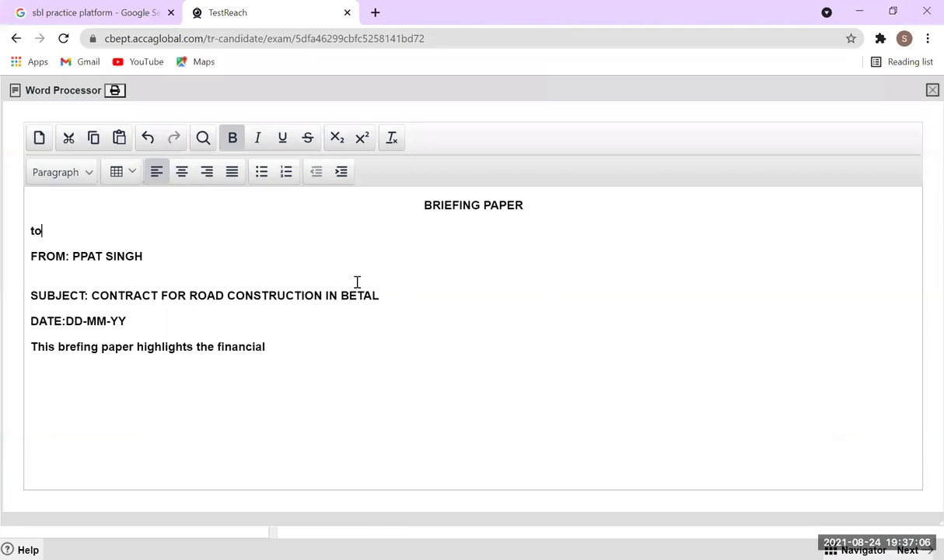
key(BackSpace)
key(BackSpace)
text(TO: I)
text(B)
key(Left)
key(Left)
text(/B , CHAIRMAN C)
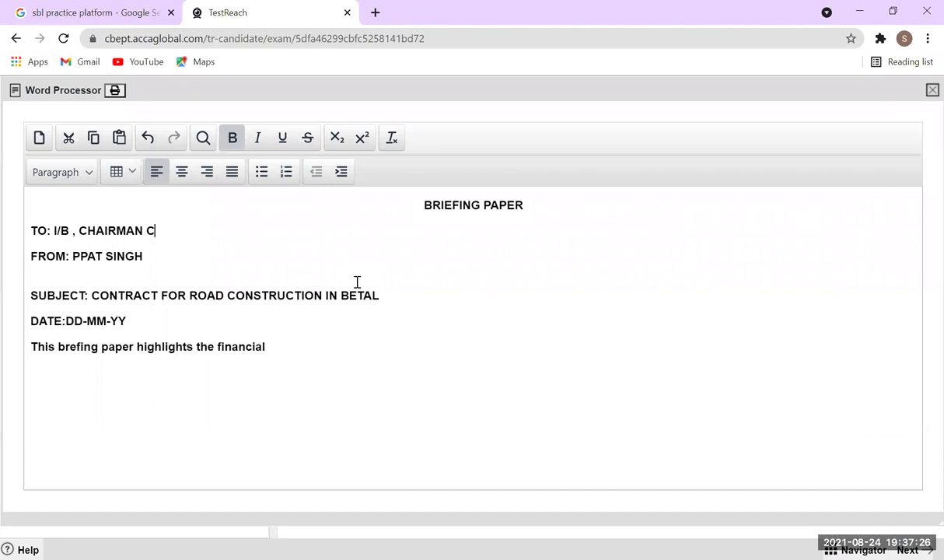
key(BackSpace)
text(CC)
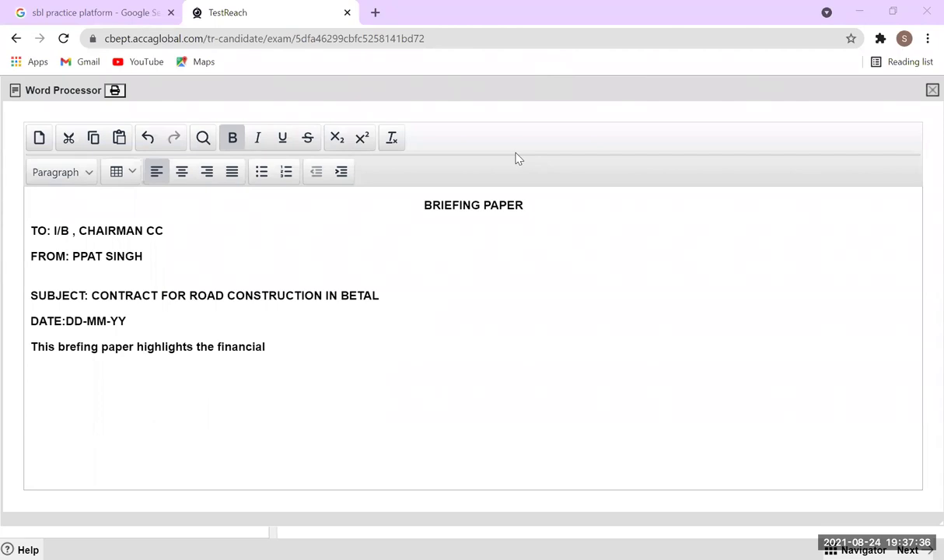
Append ", EXTERNAL CONSULTANT" after the sender's name on the FROM line.
click(175, 255)
text(, EXTERM)
key(BackSpace)
text(N)
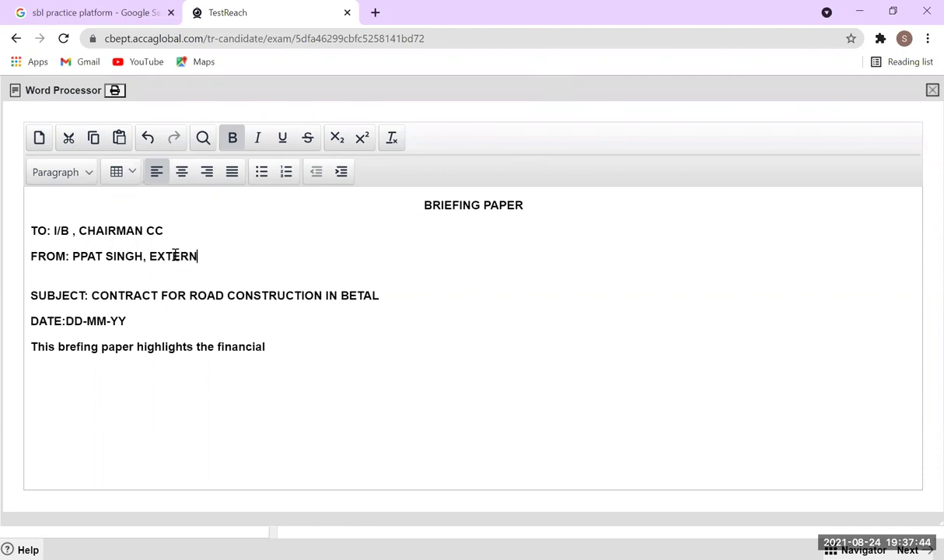
text(AL CONSULTANT)
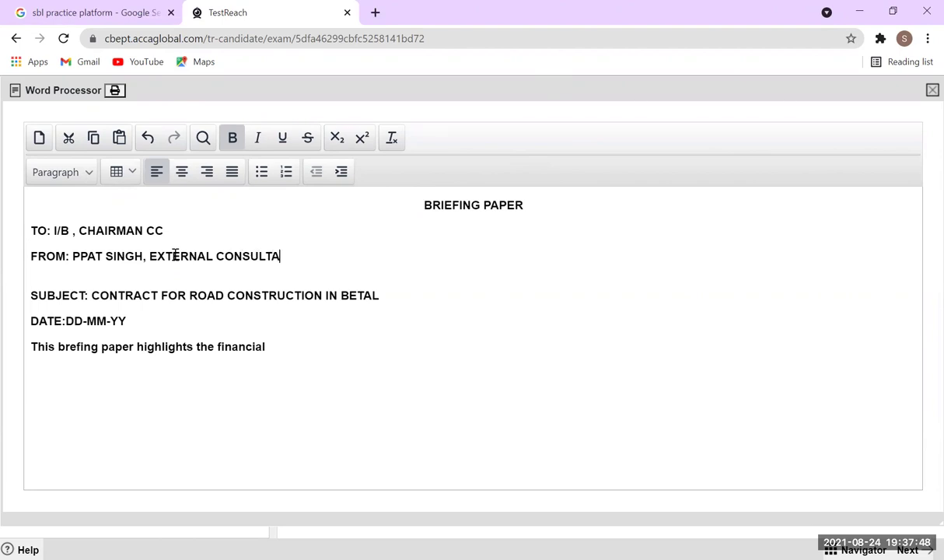